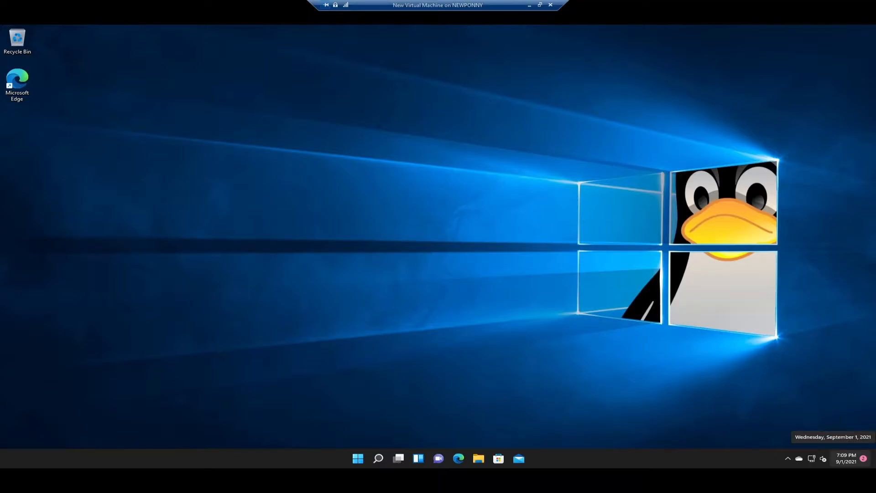
Step: Check the guest system's Start menu and minimize the running virtual machine's window
left_click(358, 459)
left_click(608, 273)
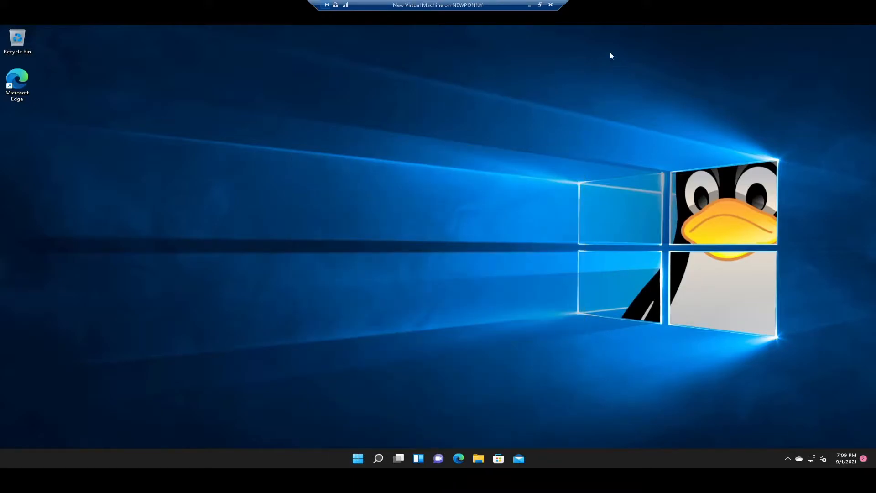
left_click(529, 5)
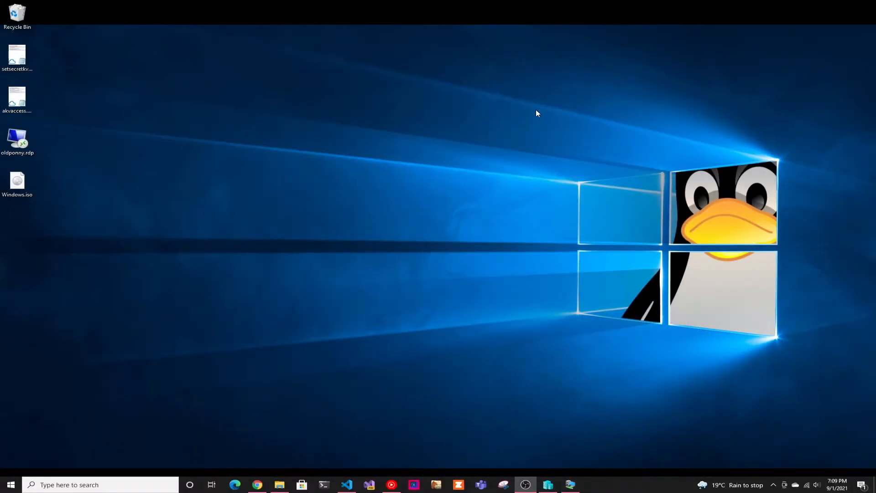
Step: Check the host computer's Windows edition in its About settings and close the Settings window
left_click(76, 487)
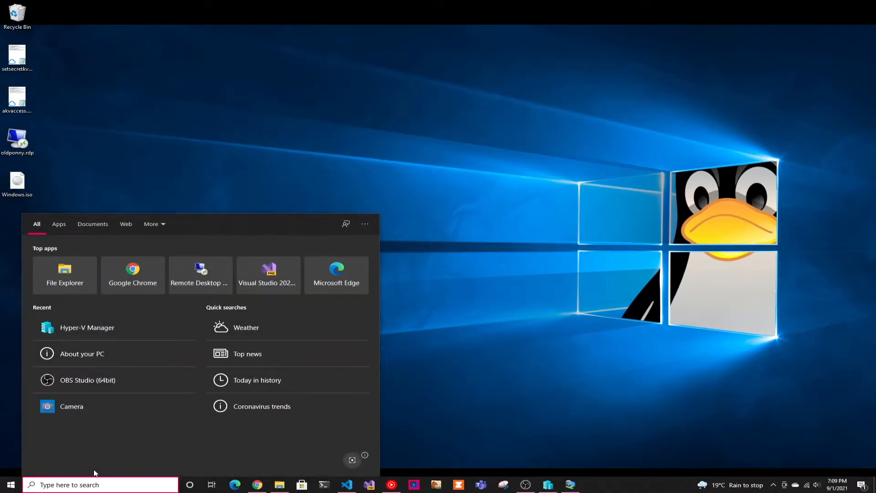
left_click(131, 355)
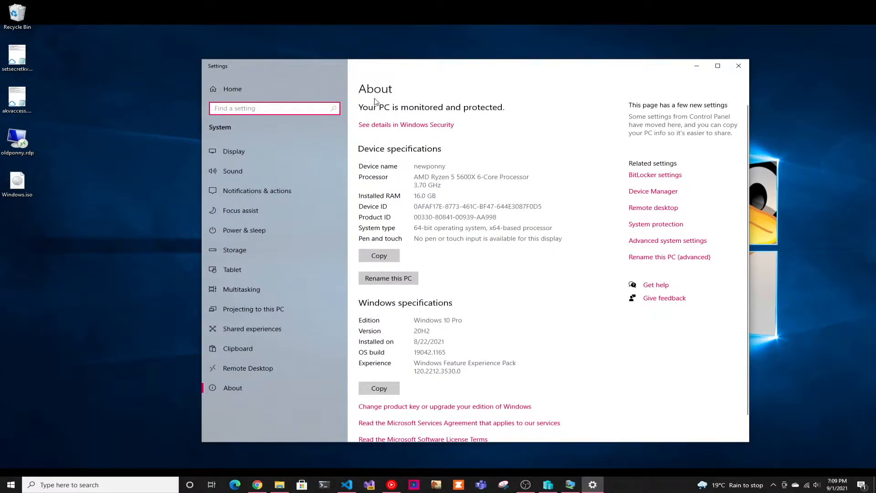
left_click(418, 320)
double_click(418, 320)
double_click(458, 320)
left_click(458, 320)
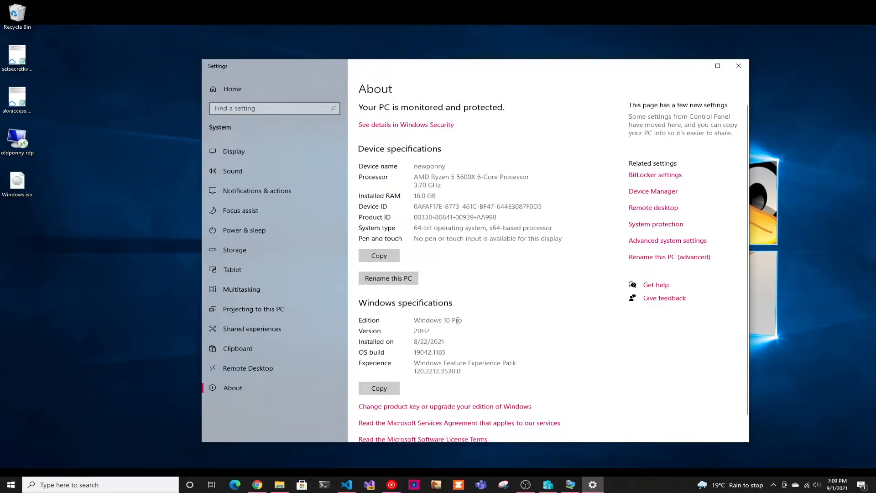
left_click(745, 67)
Step: Bring up Hyper-V Manager to view its virtual machines and minimize it again
mouse_move(545, 487)
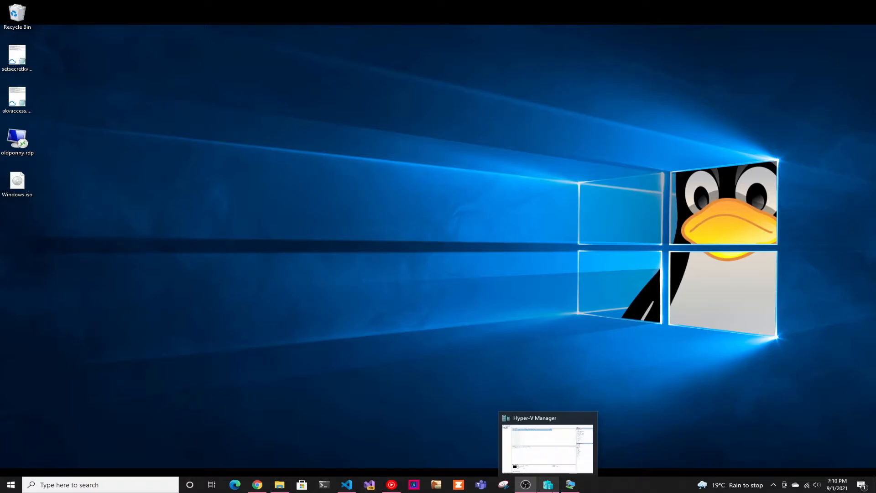
left_click(548, 484)
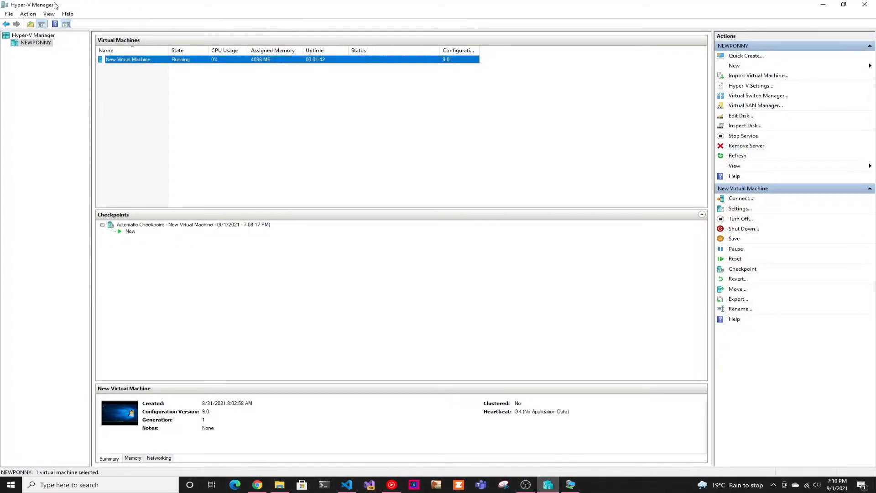
left_click(828, 4)
Step: Open PowerShell as administrator in the terminal and run "Enable-WindowsOptionalFeature -Online -FeatureName Microsoft-Hyper-V -All"
right_click(318, 487)
right_click(320, 405)
left_click(349, 425)
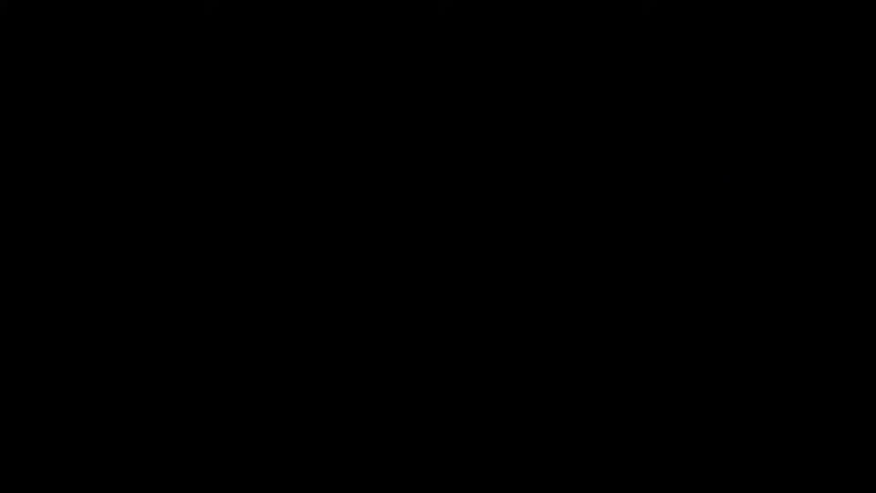
type("Enable-WindowsOptionalFeature -Online -FeatureName Microsoft-Hyper-V -All")
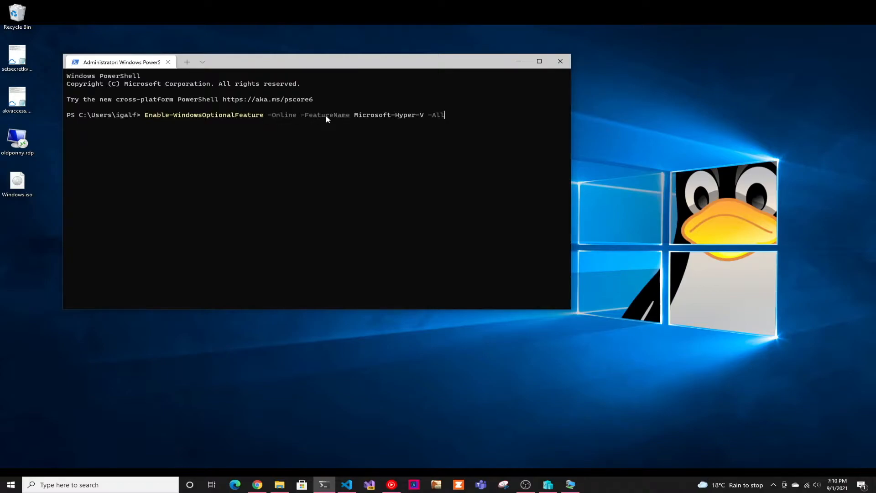
key("Return")
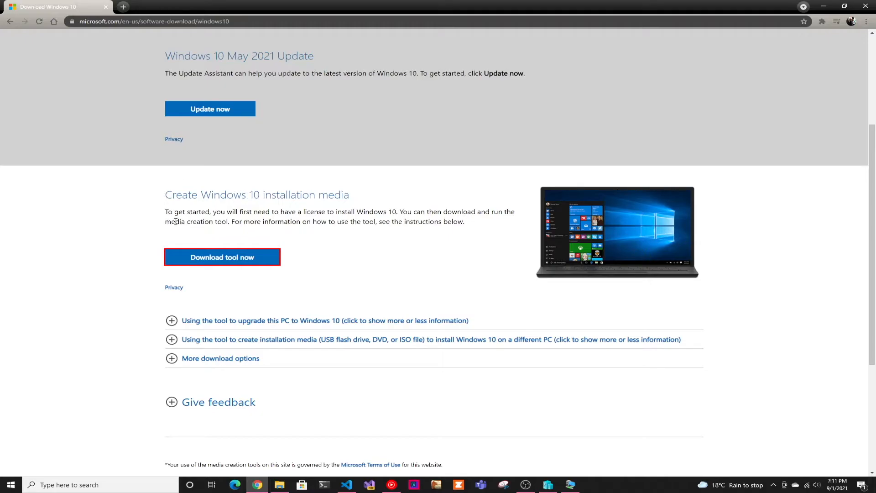
Step: Download the Windows 10 media creation tool from the Microsoft page and accept its license terms
left_click(192, 260)
left_click(361, 233)
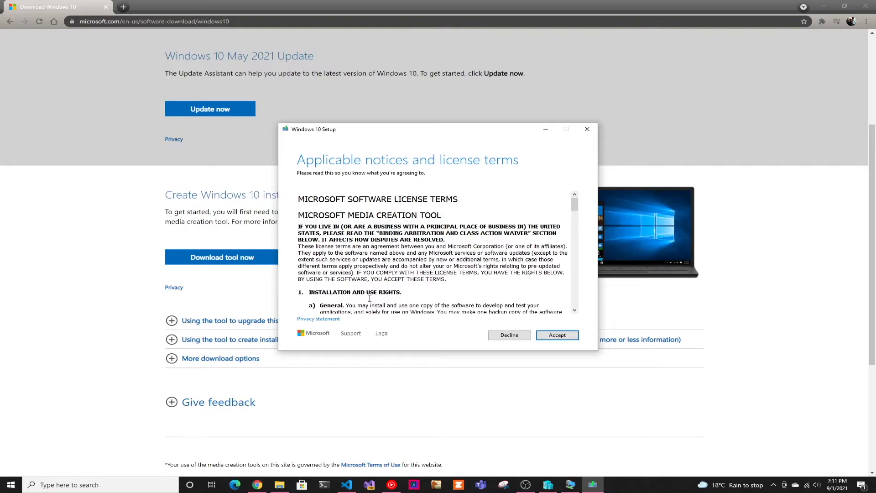
left_click(561, 336)
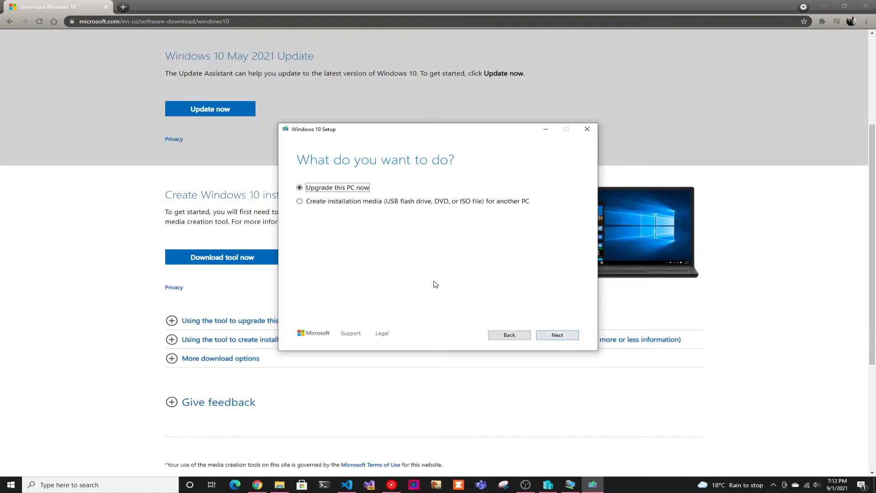
Step: Choose to create installation media for another PC as an ISO file, and cancel the Windows 10 setup
left_click(353, 202)
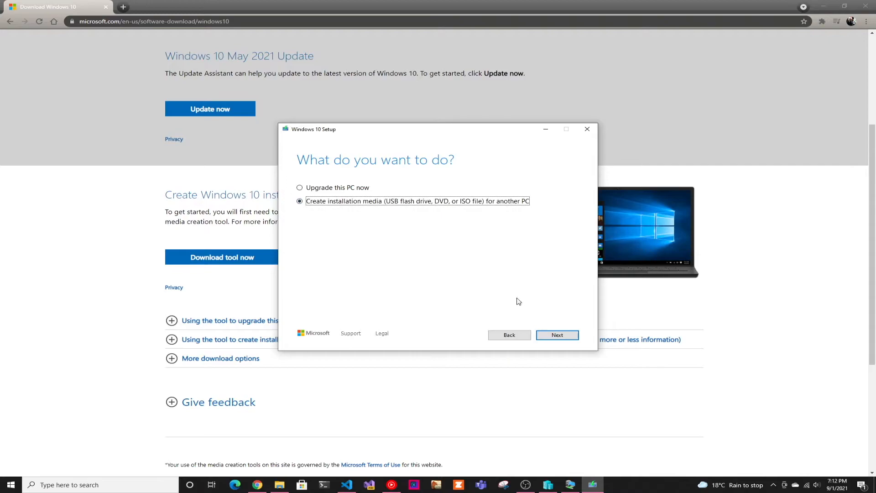
left_click(572, 339)
left_click(570, 337)
left_click(325, 217)
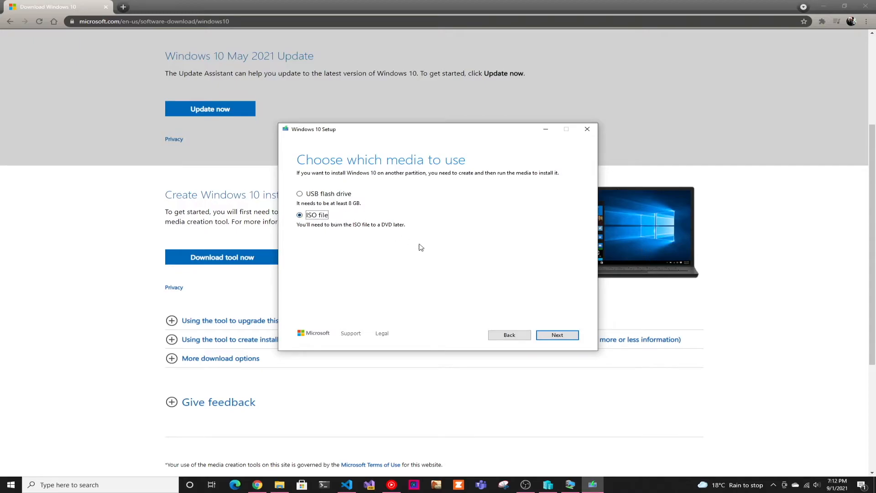
left_click(587, 129)
left_click(437, 272)
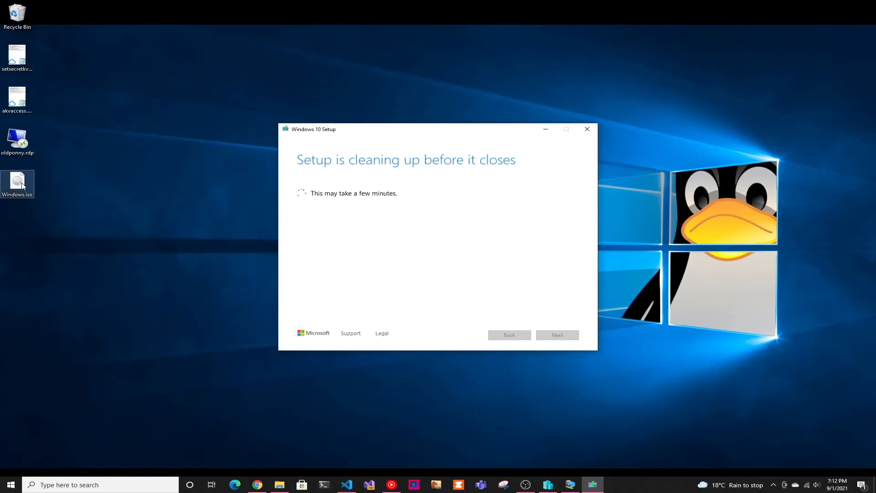
mouse_move(22, 184)
left_mouse_down()
mouse_move(151, 182)
mouse_move(16, 182)
left_mouse_up()
left_click(587, 130)
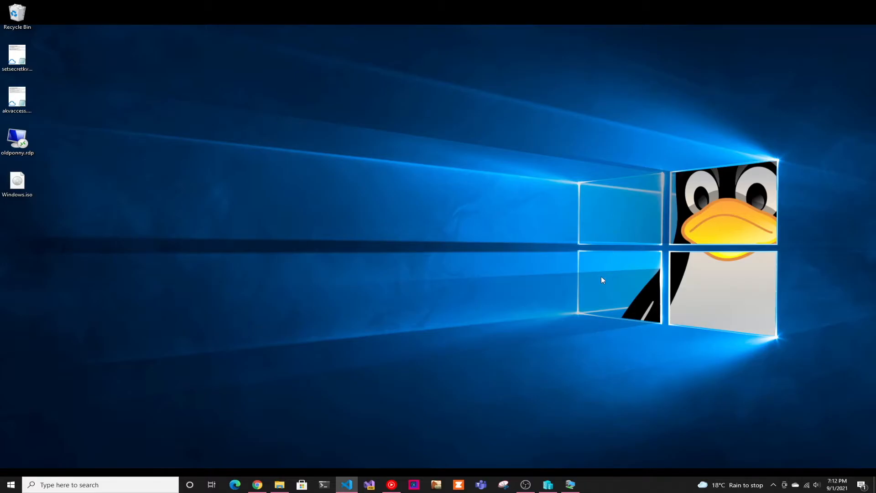
Step: Start creating a new virtual machine in Hyper-V Manager and name it Windows11
left_click(552, 488)
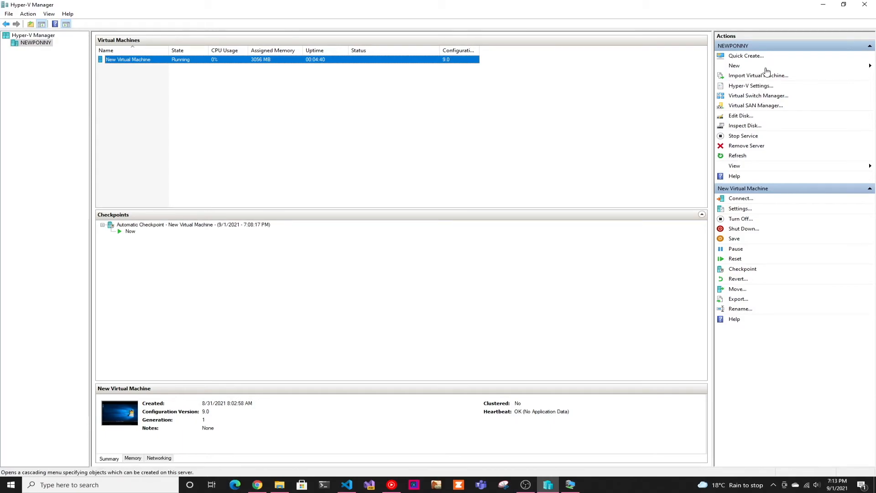
left_click(740, 67)
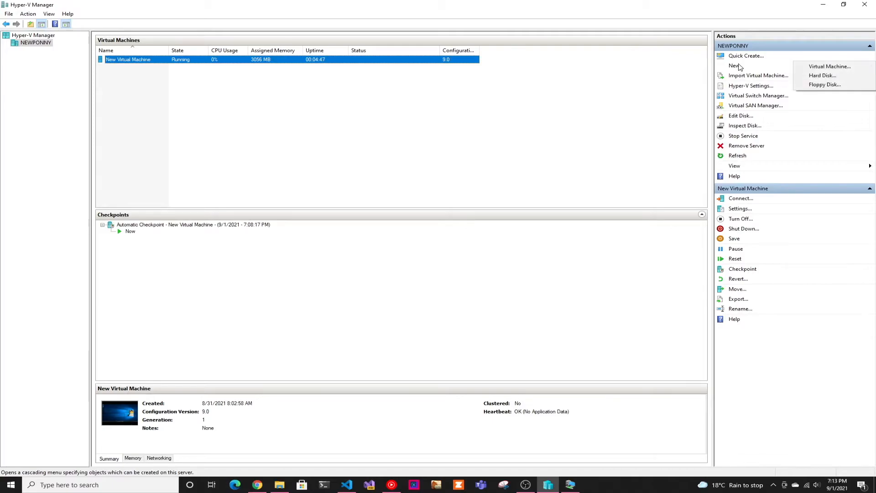
left_click(830, 67)
left_click(446, 206)
key("BackSpace")
key("BackSpace")
key("BackSpace")
key("BackSpace")
key("BackSpace")
key("BackSpace")
key("BackSpace")
key("BackSpace")
key("BackSpace")
key("BackSpace")
key("BackSpace")
key("BackSpace")
key("BackSpace")
key("BackSpace")
key("BackSpace")
key("BackSpace")
key("BackSpace")
key("BackSpace")
key("BackSpace")
type("Windows11")
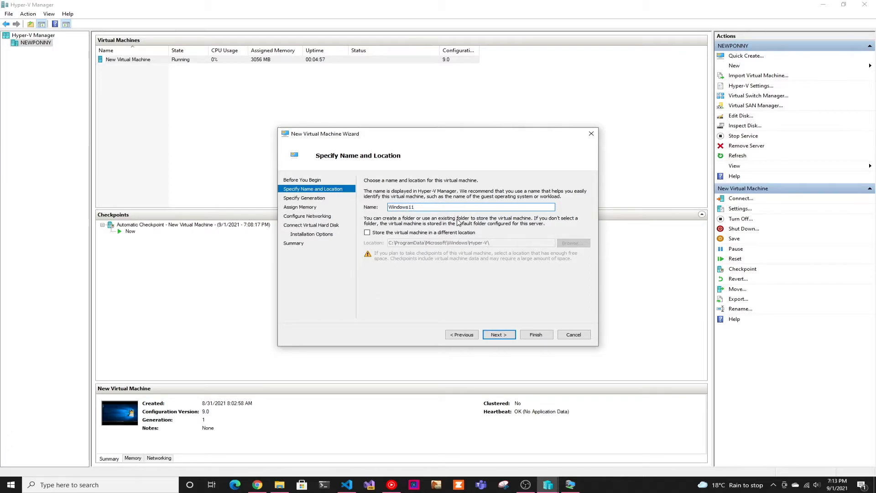
left_click(499, 334)
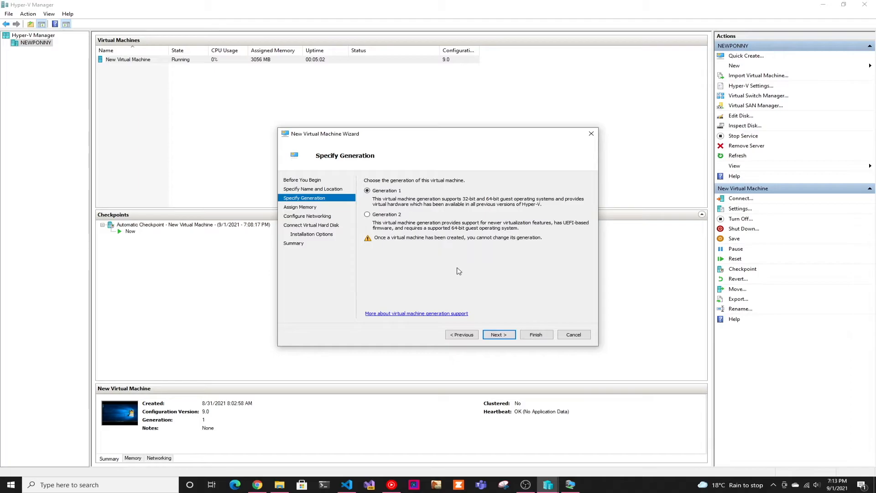
Step: Accept Generation 1 for the new virtual machine and assign it 4096 MB of startup memory
left_click(508, 336)
type("4096")
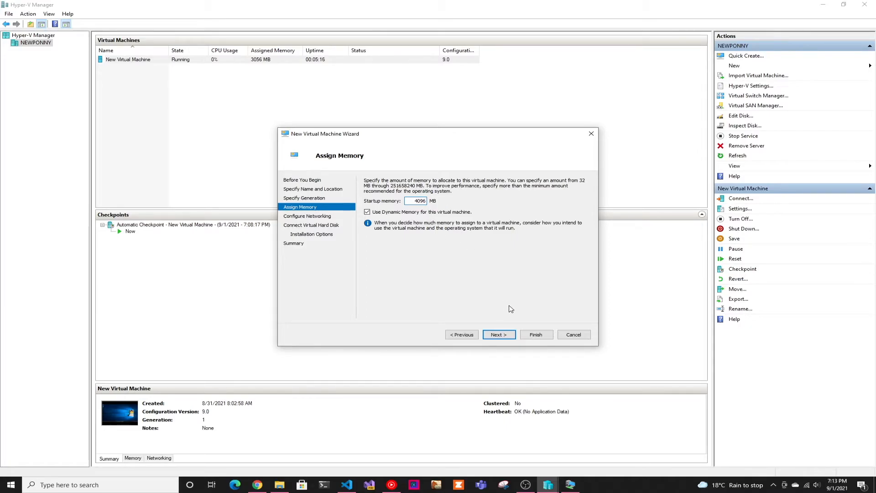
left_click(510, 335)
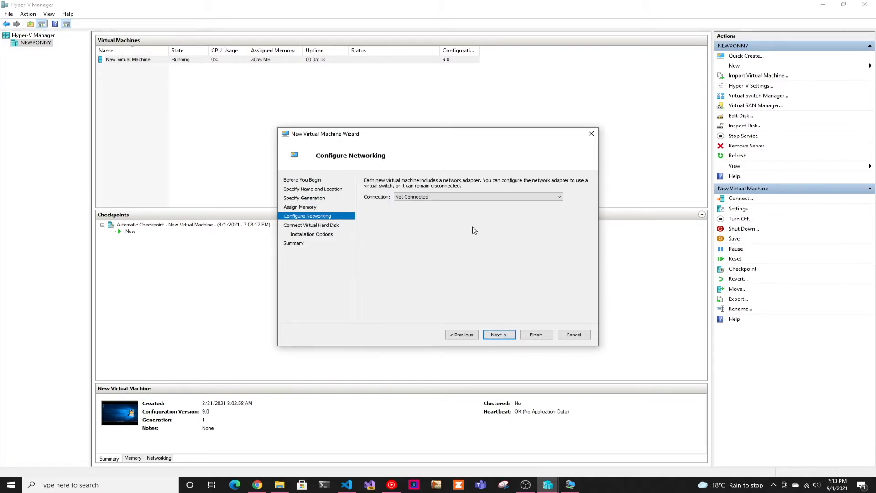
Step: Connect the new virtual machine's network adapter to Default Switch
left_click(471, 199)
left_click(458, 210)
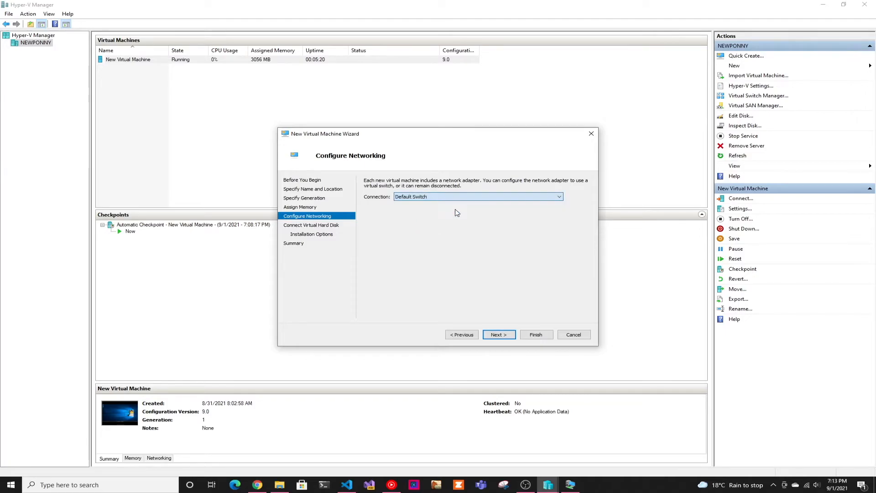
left_click(509, 335)
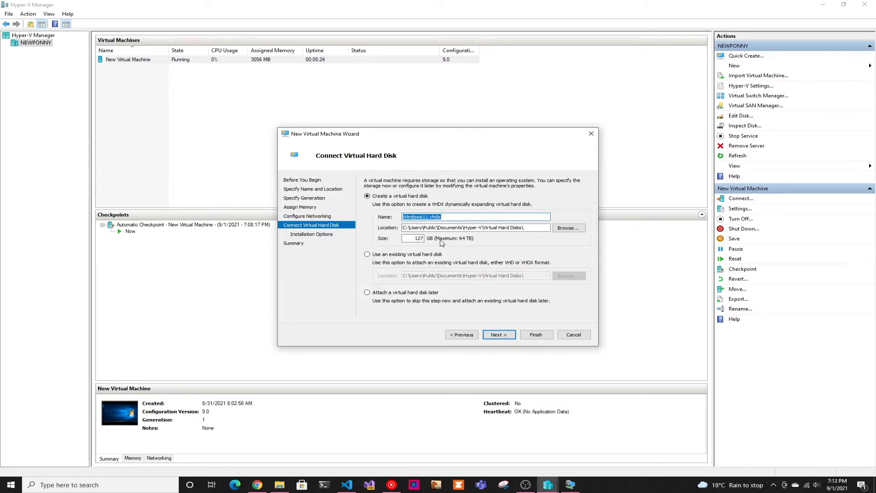
Step: Set the size of the new virtual hard disk Windows11.vhdx to 64 GB
left_click(421, 237)
double_click(421, 238)
type("64")
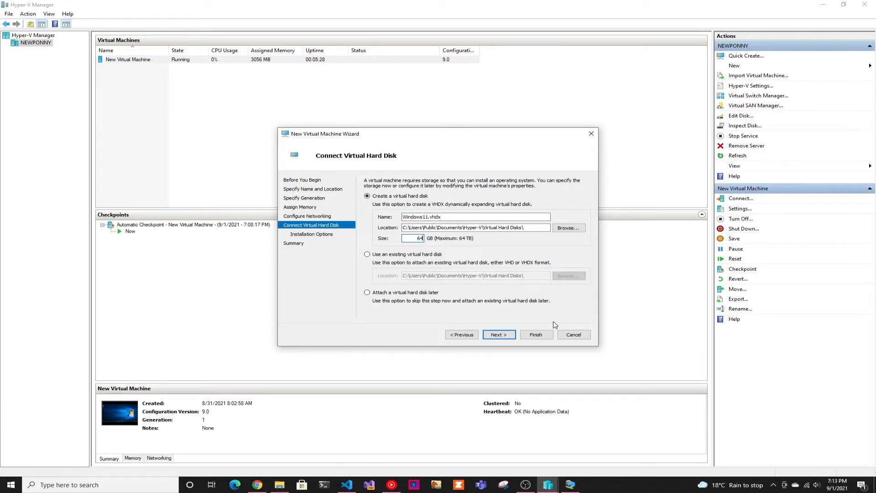
left_click(501, 336)
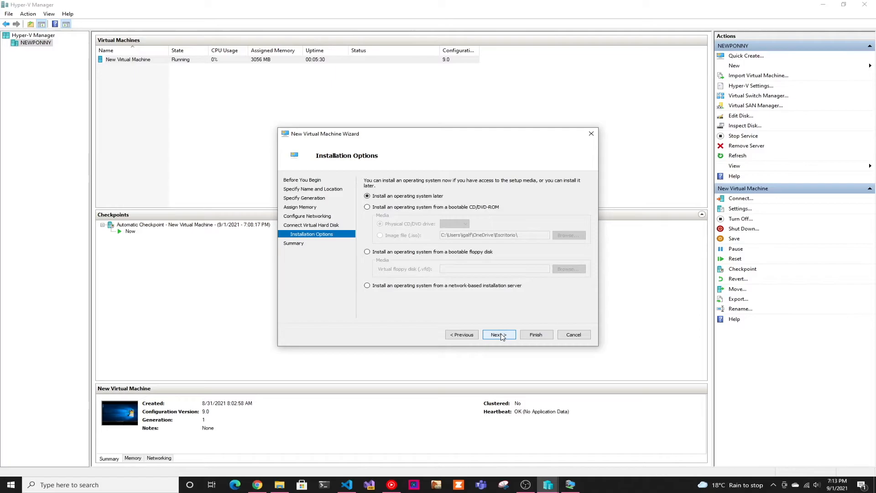
Step: Set the operating system to install from the Windows.iso image file and finish creating the virtual machine
left_click(462, 209)
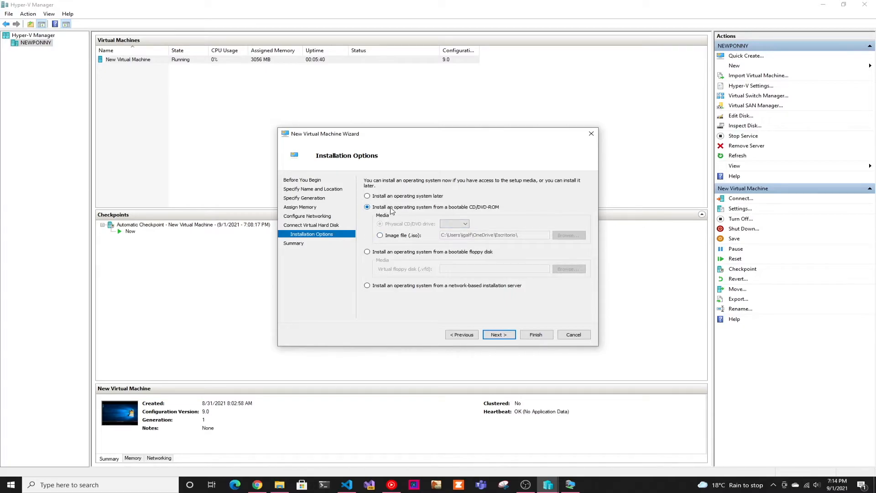
left_click(402, 236)
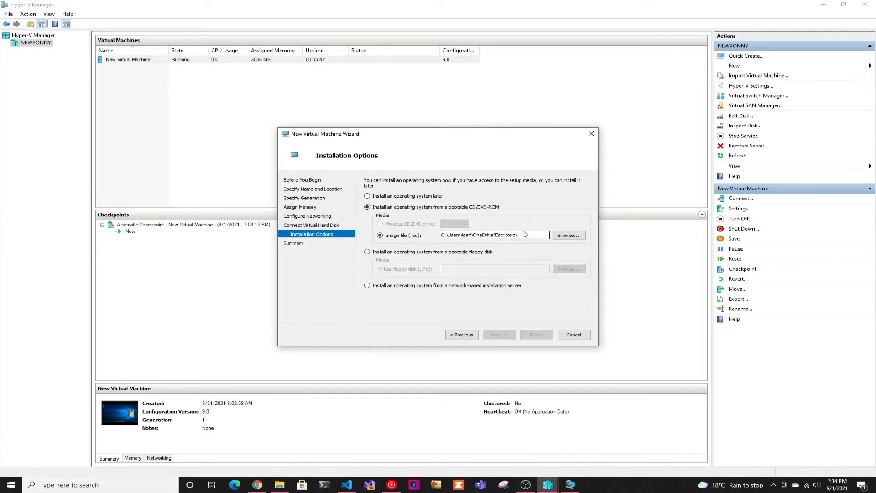
left_click(569, 236)
double_click(394, 203)
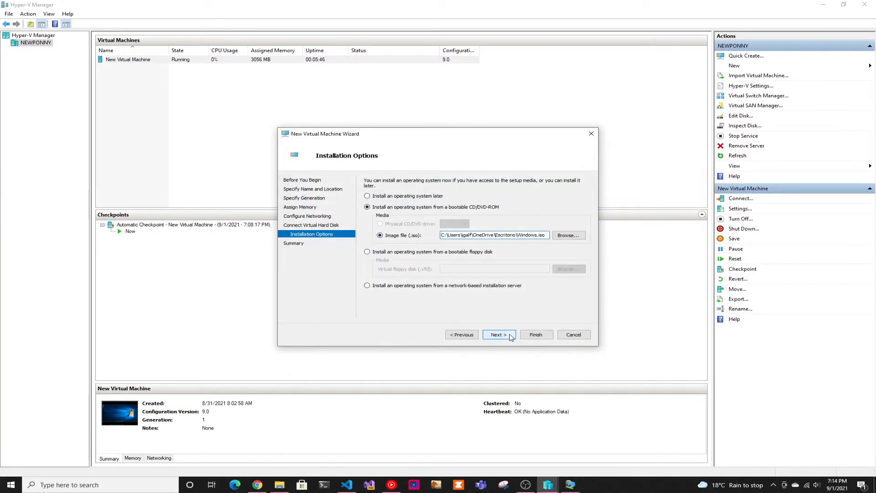
left_click(510, 336)
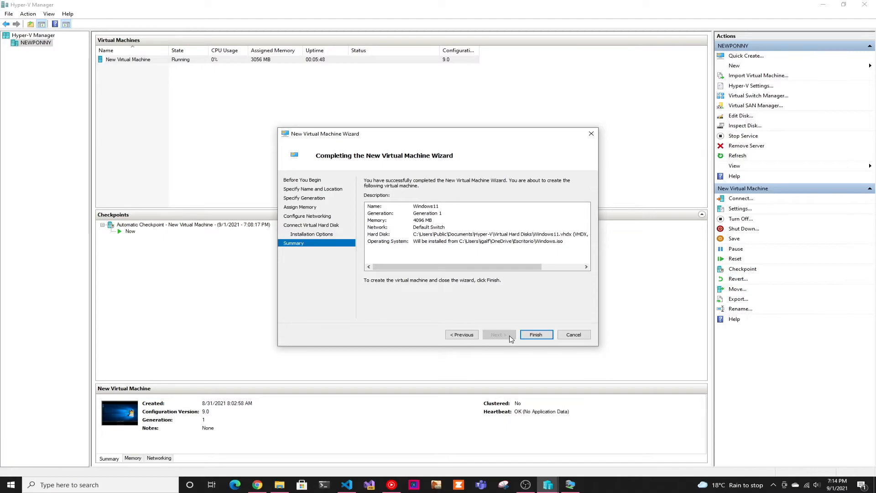
left_click(535, 336)
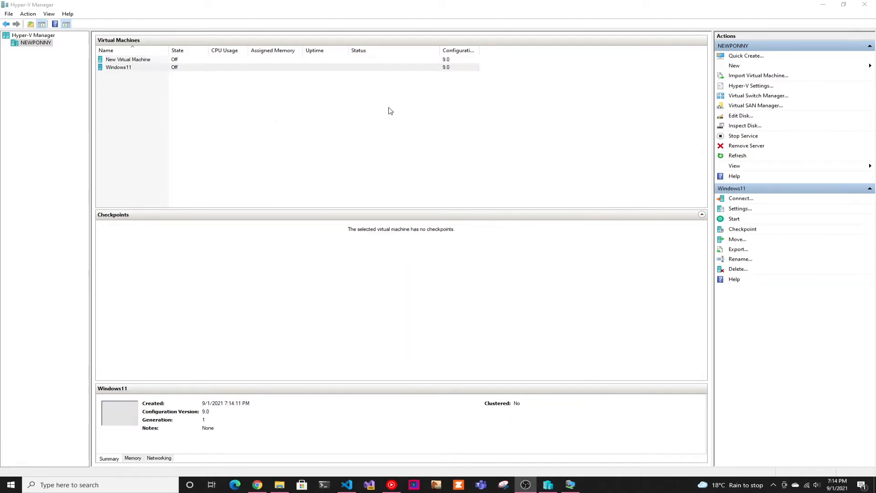
Step: Set the number of virtual processors for the Windows11 virtual machine to 2
right_click(321, 70)
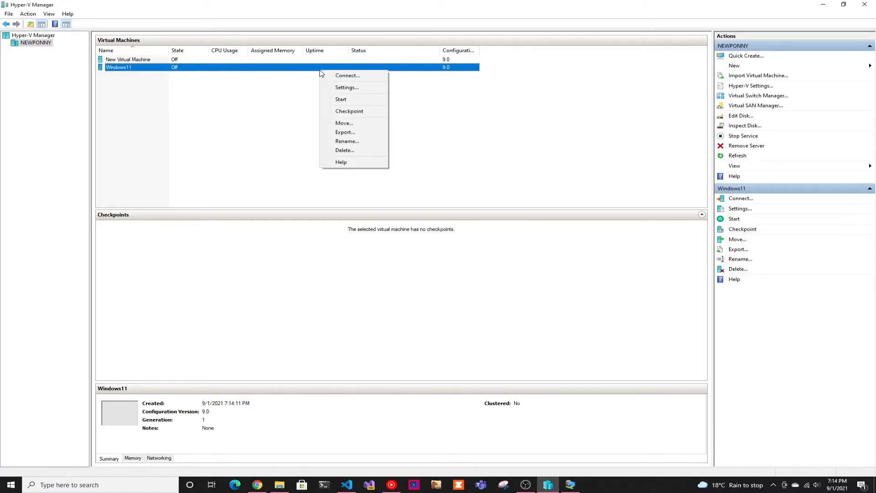
left_click(342, 87)
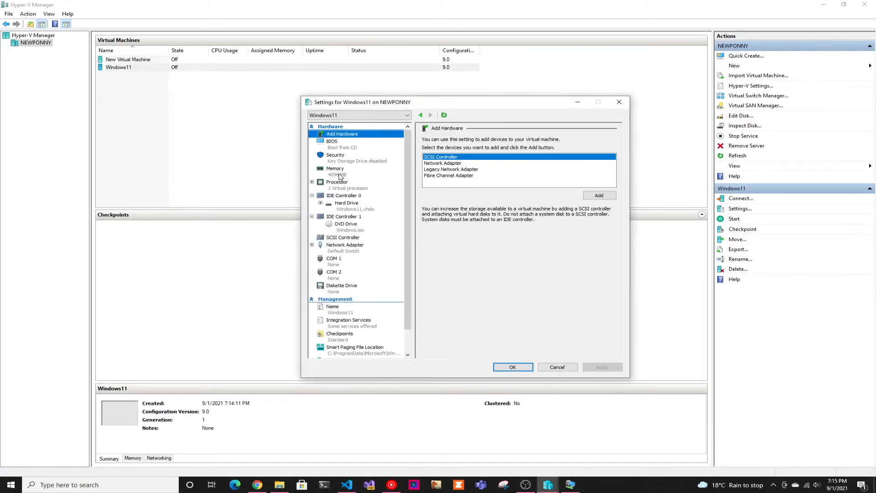
left_click(337, 187)
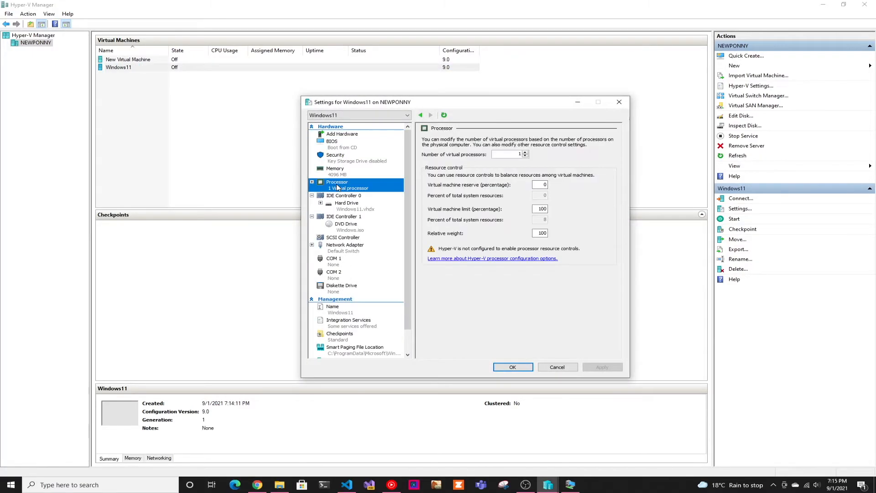
left_click(526, 152)
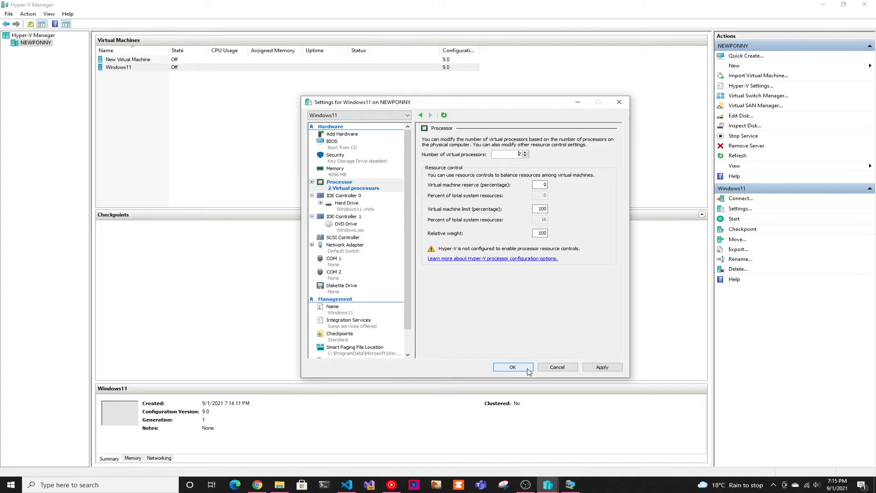
left_click(508, 369)
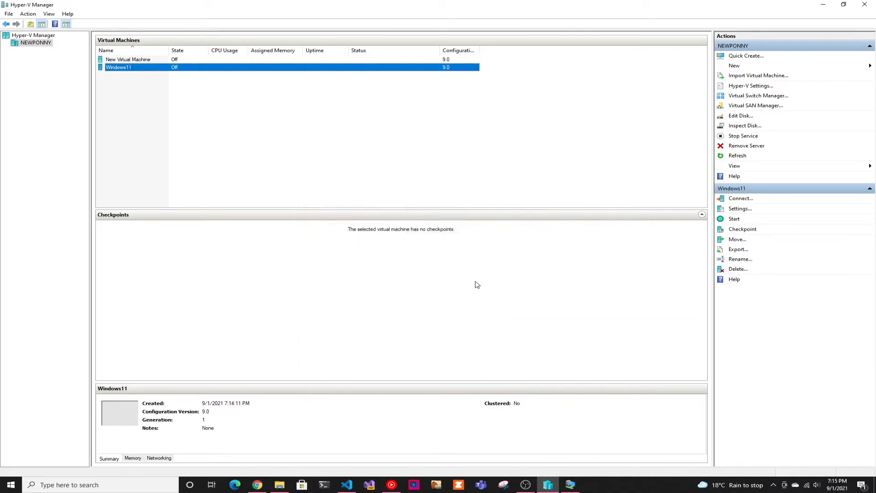
Step: Connect to the Windows11 virtual machine, start it and begin installing Windows with English (United States) and the US keyboard
double_click(301, 71)
left_click(232, 187)
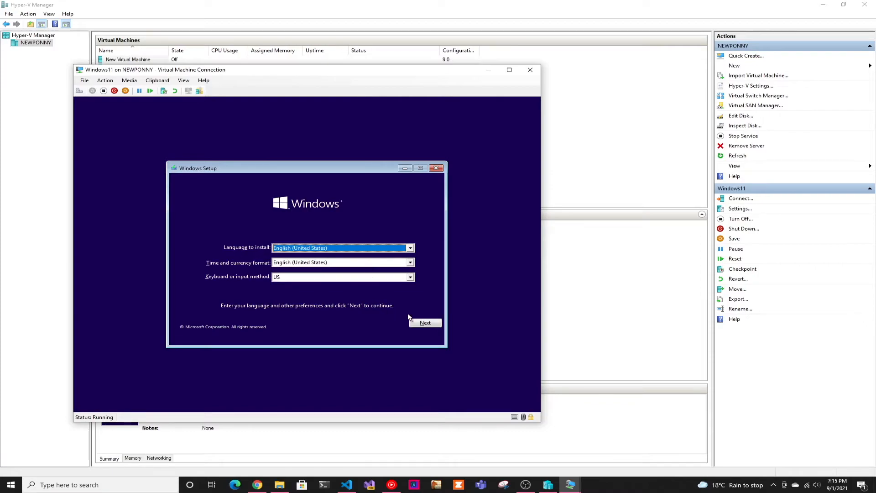
left_click(431, 324)
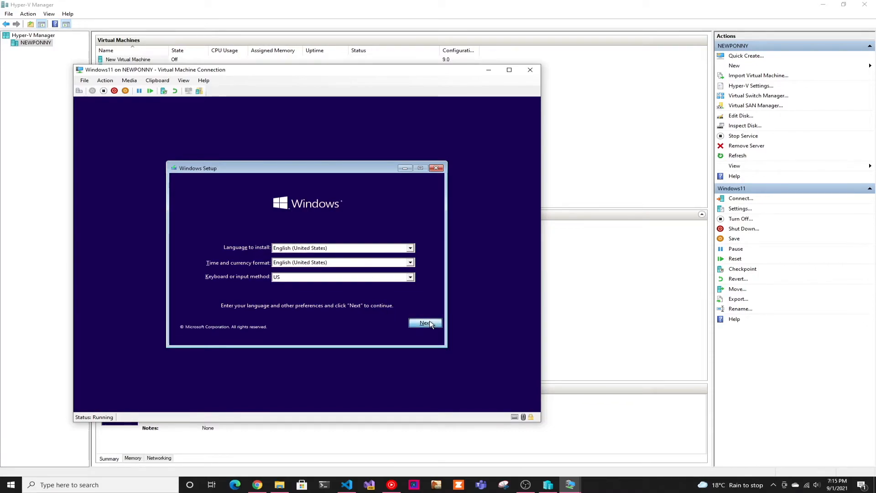
left_click(327, 259)
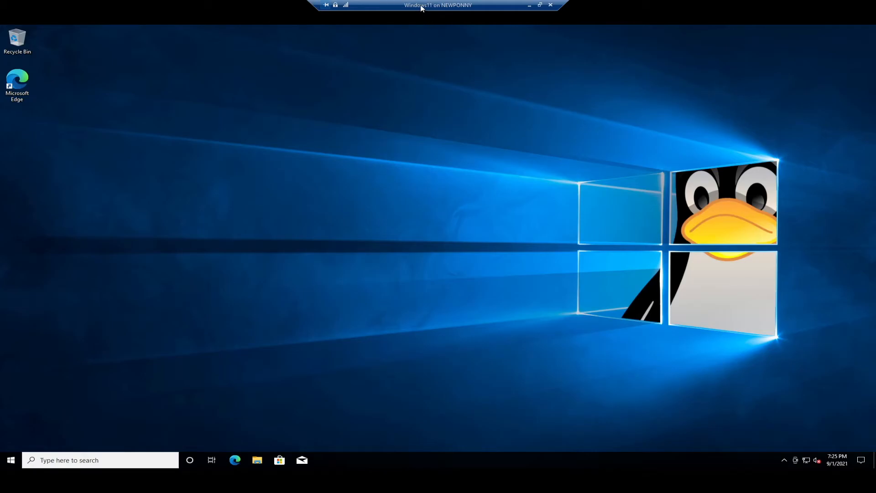
Step: Search for "insider" inside the virtual machine and open the Windows Insider Program settings in a maximized window
left_click(60, 465)
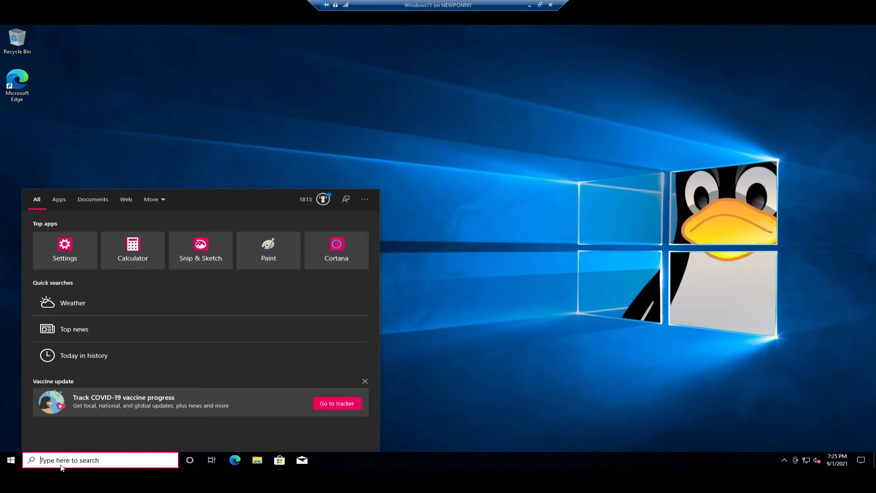
type("insi")
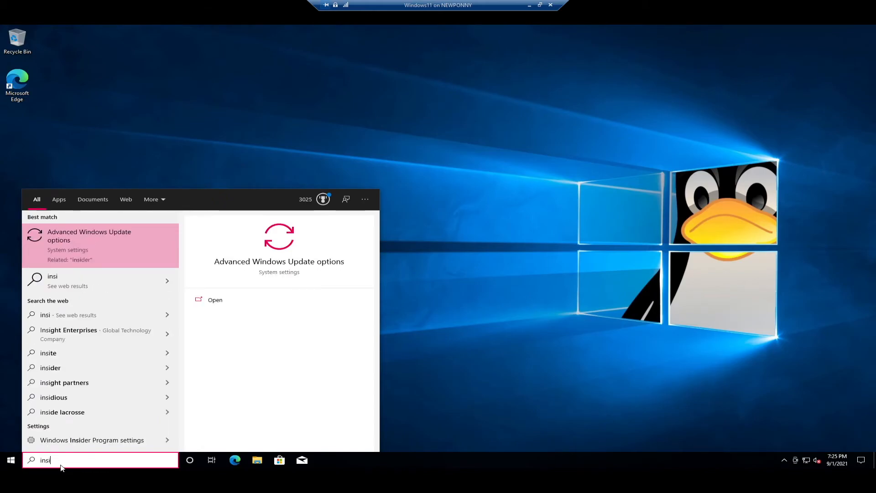
type("der")
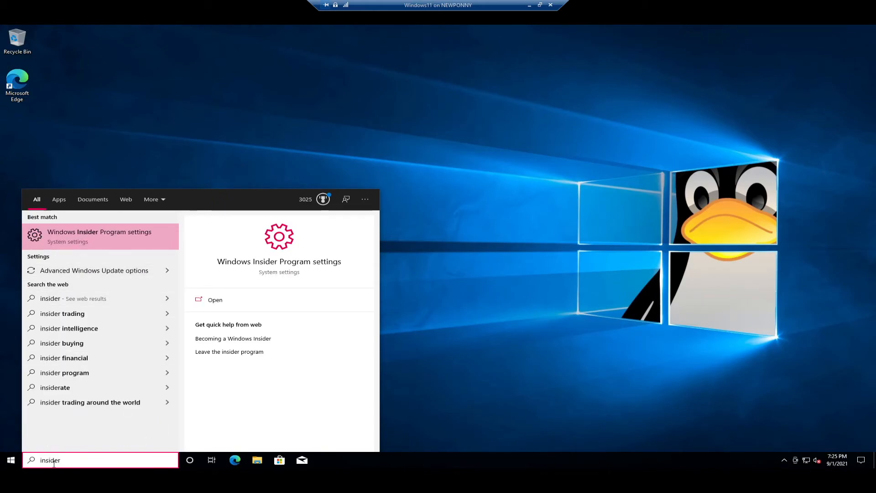
left_click(74, 229)
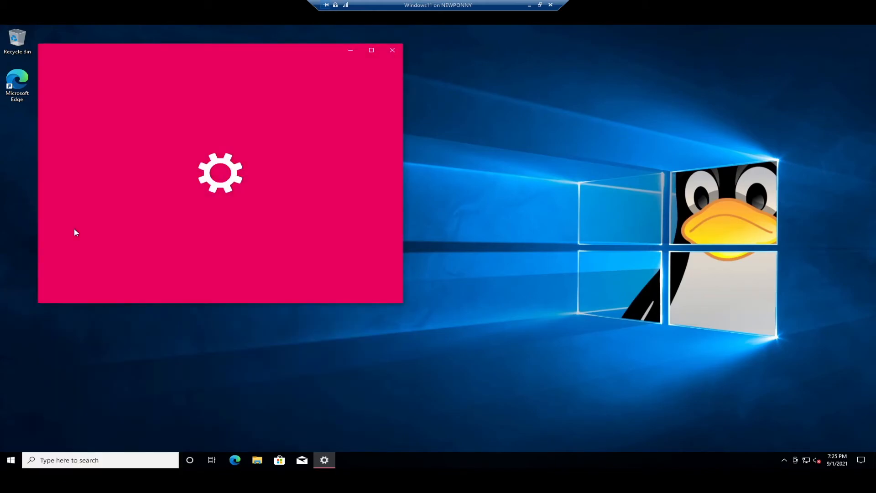
left_click(371, 50)
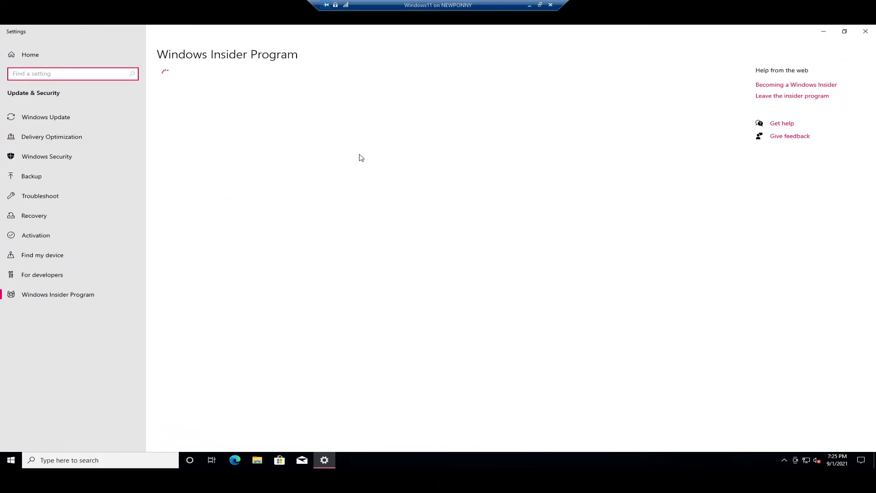
Step: Start joining the Windows Insider Program and link the Microsoft account already offered on this machine
left_click(185, 96)
left_click(337, 234)
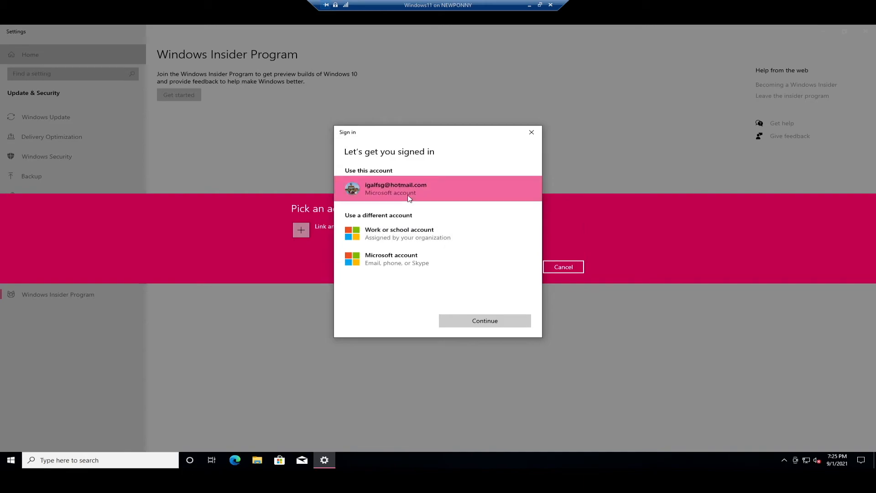
left_click(410, 193)
left_click(487, 320)
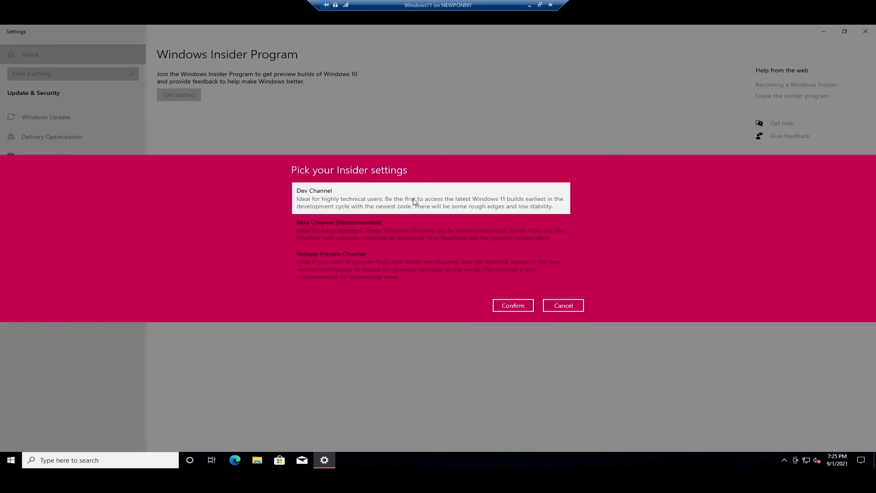
Step: Choose the Beta Channel (Recommended) as the Insider setting, accept the enrolment and restart the virtual machine right away
left_click(369, 222)
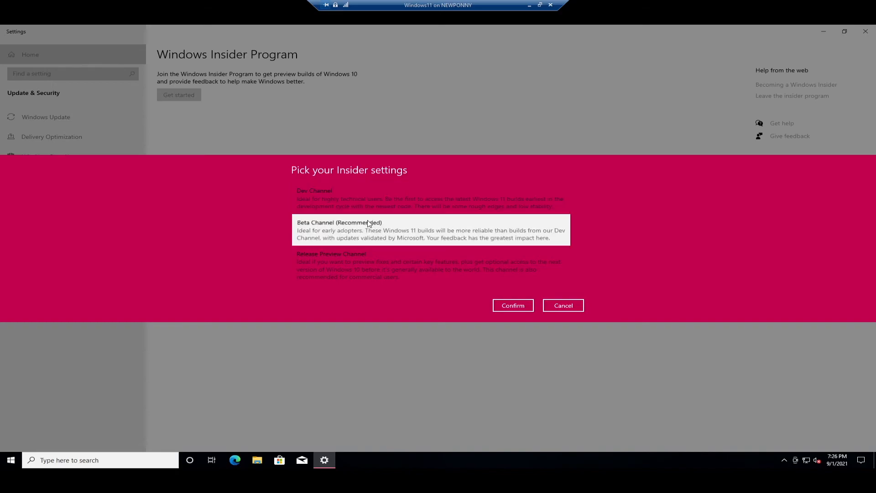
left_click(511, 308)
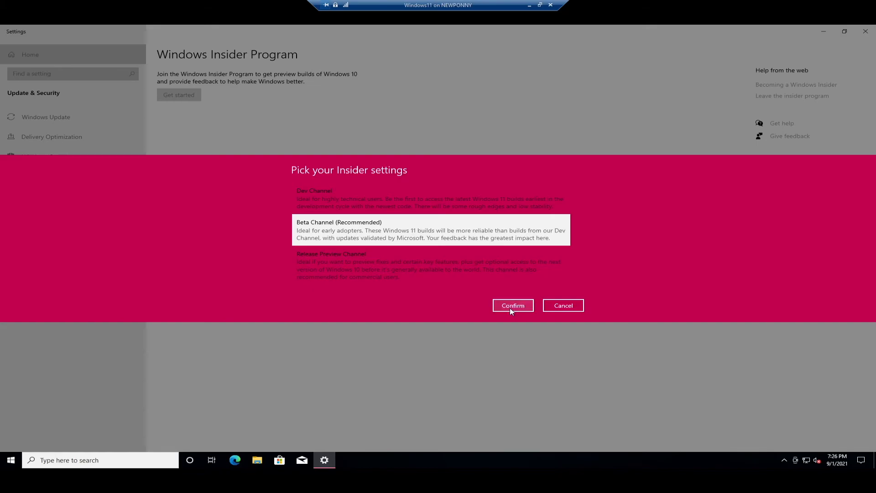
left_click(521, 291)
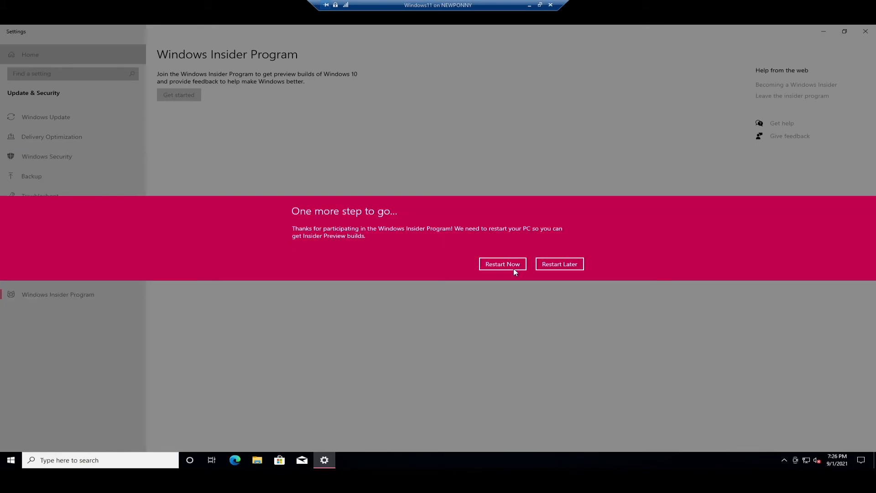
left_click(513, 265)
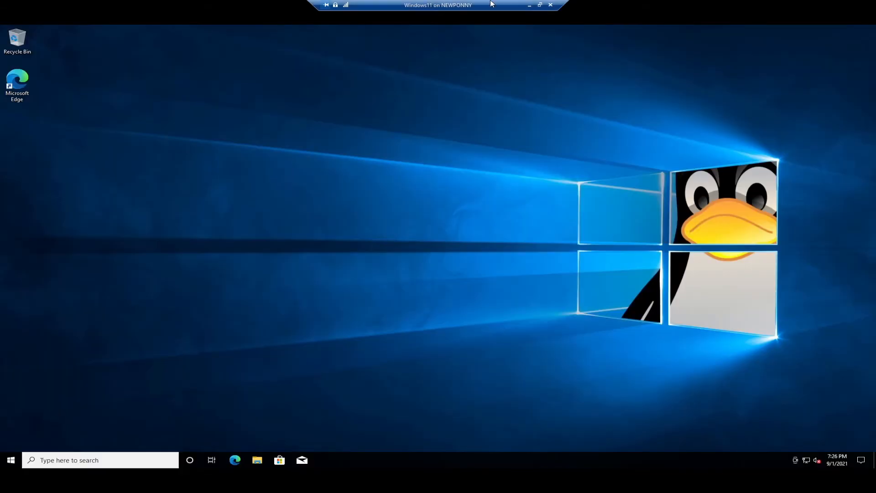
Step: Open Windows Update in a maximized window by searching for "check" and check for updates
left_click(84, 462)
type("check")
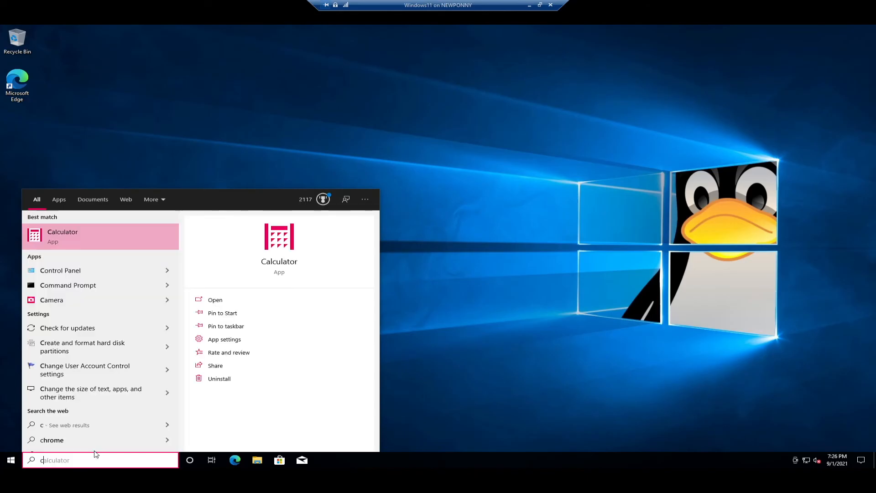
key("Return")
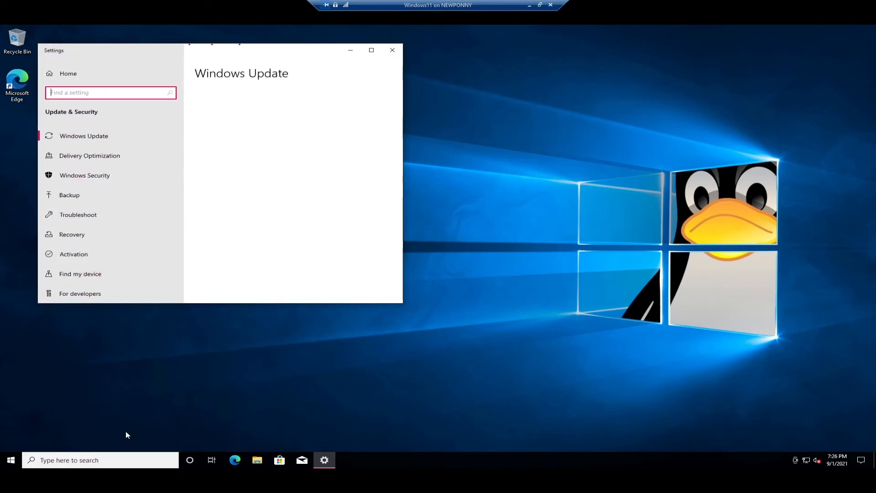
left_click(371, 50)
left_click(199, 102)
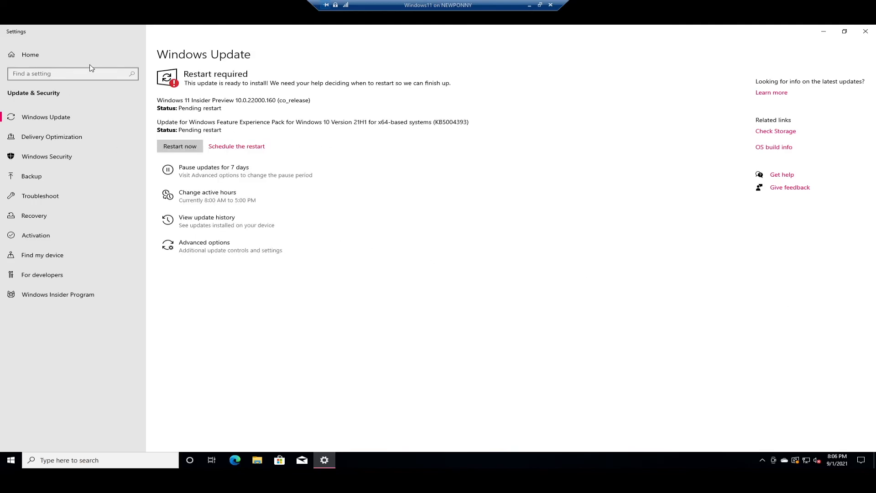
Step: Restart the virtual machine to install the pending Windows 11 Insider Preview update and bring up the sign-in screen
left_click(181, 146)
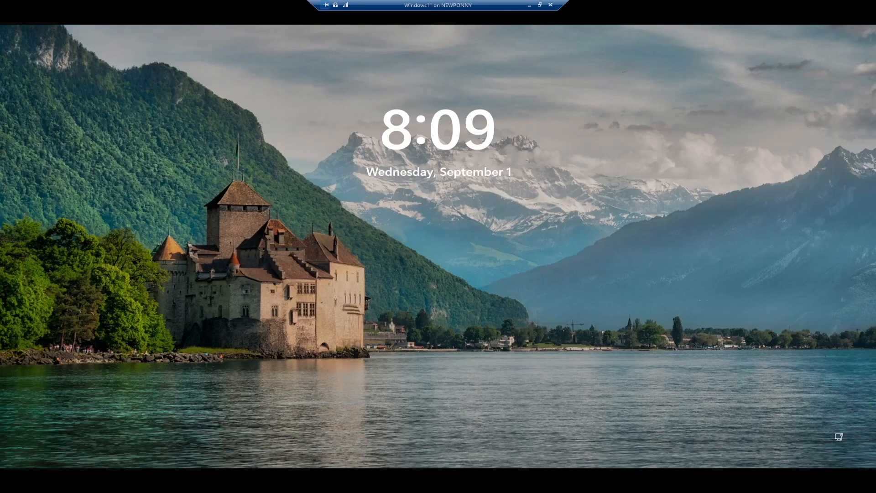
left_click(589, 157)
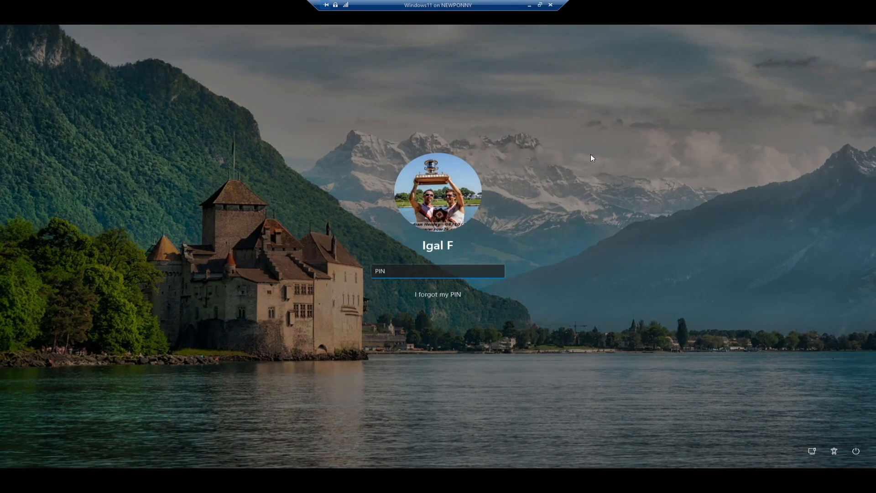